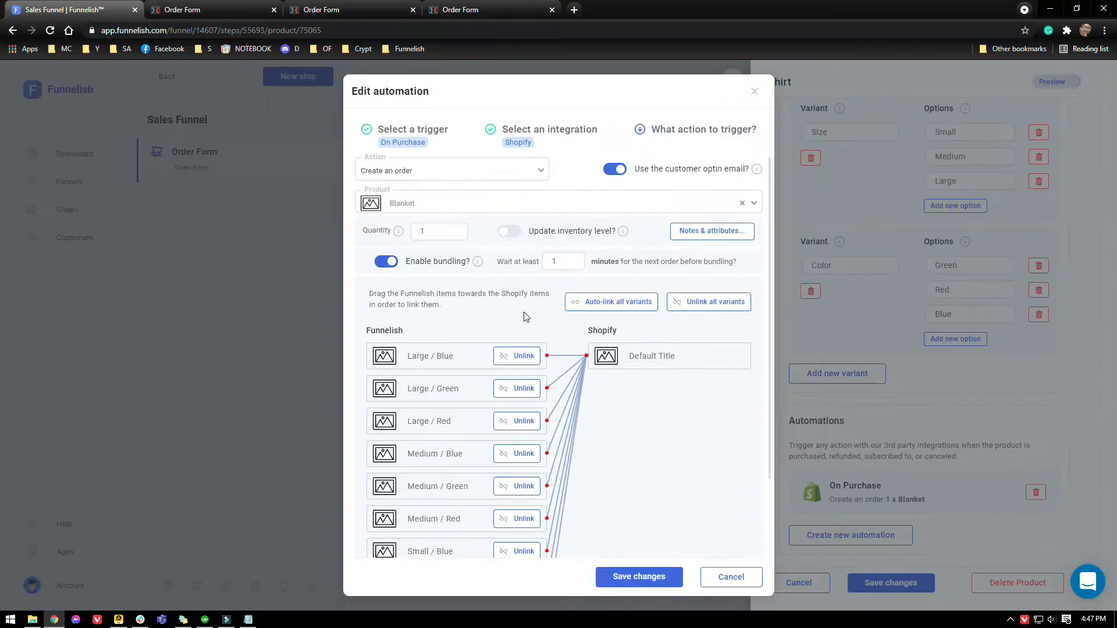
Cancel the Edit automation dialog so the Shirt automation keeps its current settings
click(731, 577)
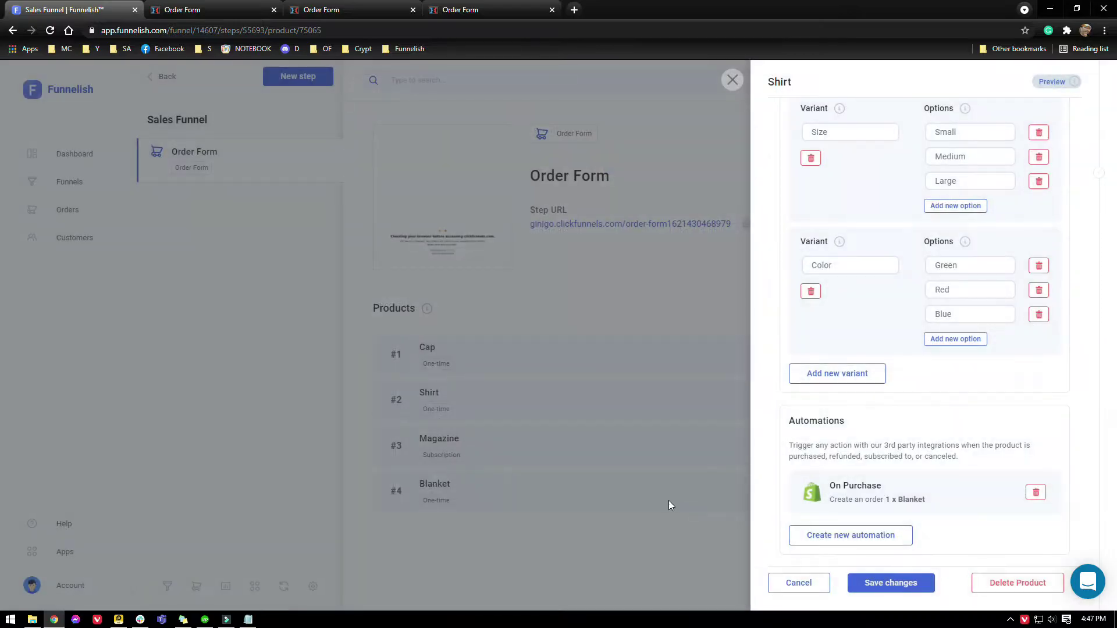
Leave the Shirt settings and begin a new automation on the Blanket product
click(798, 581)
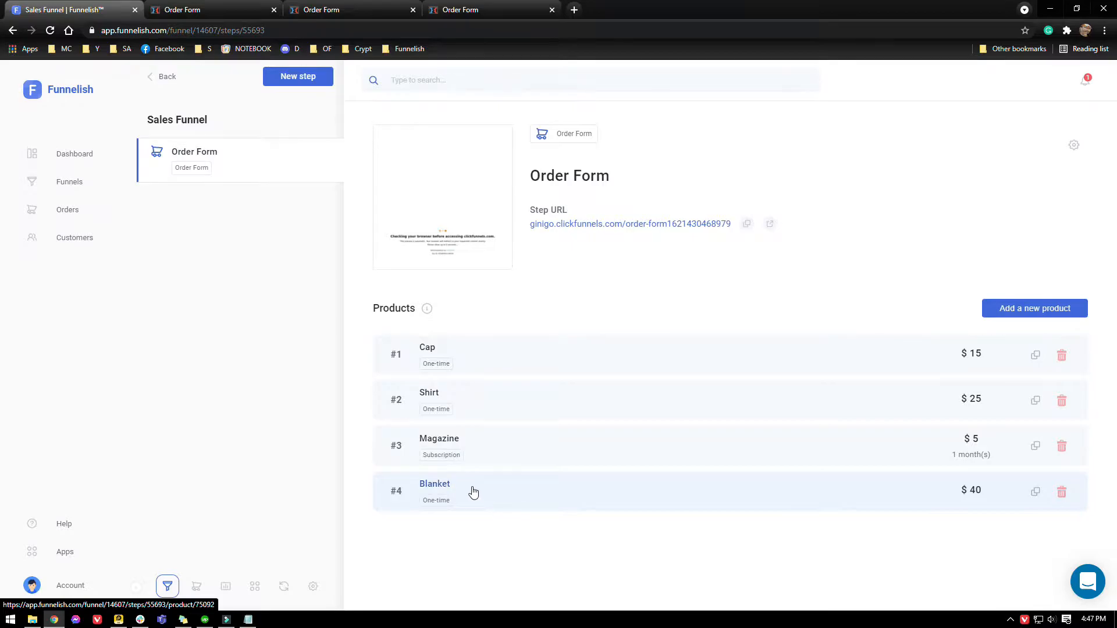
click(624, 498)
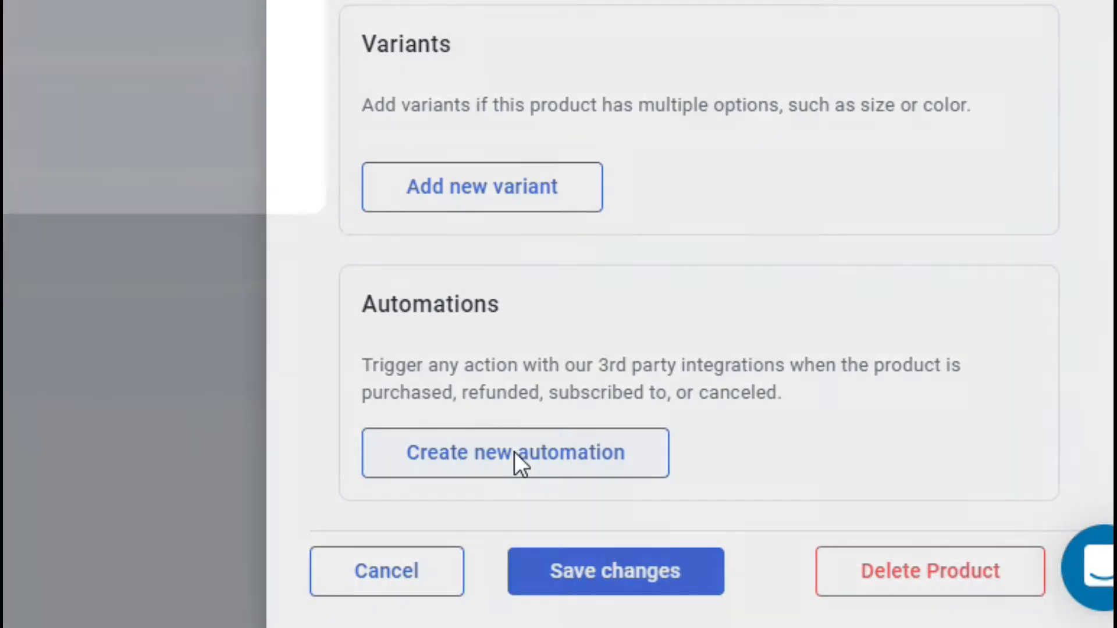
click(518, 461)
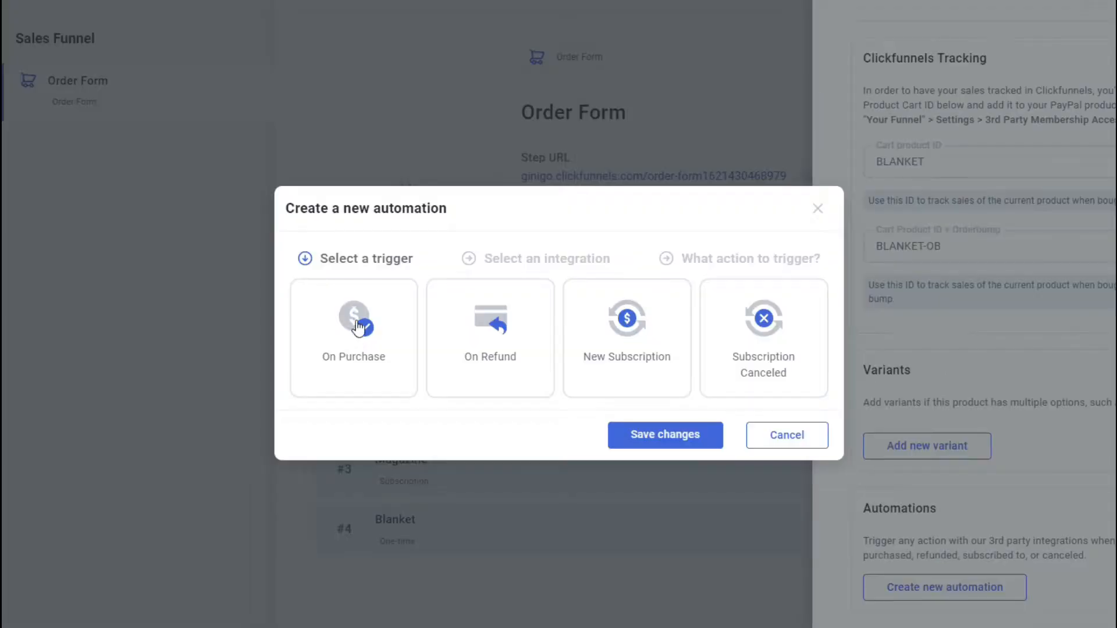
Choose the On Purchase trigger and continue to the integration choice
click(356, 321)
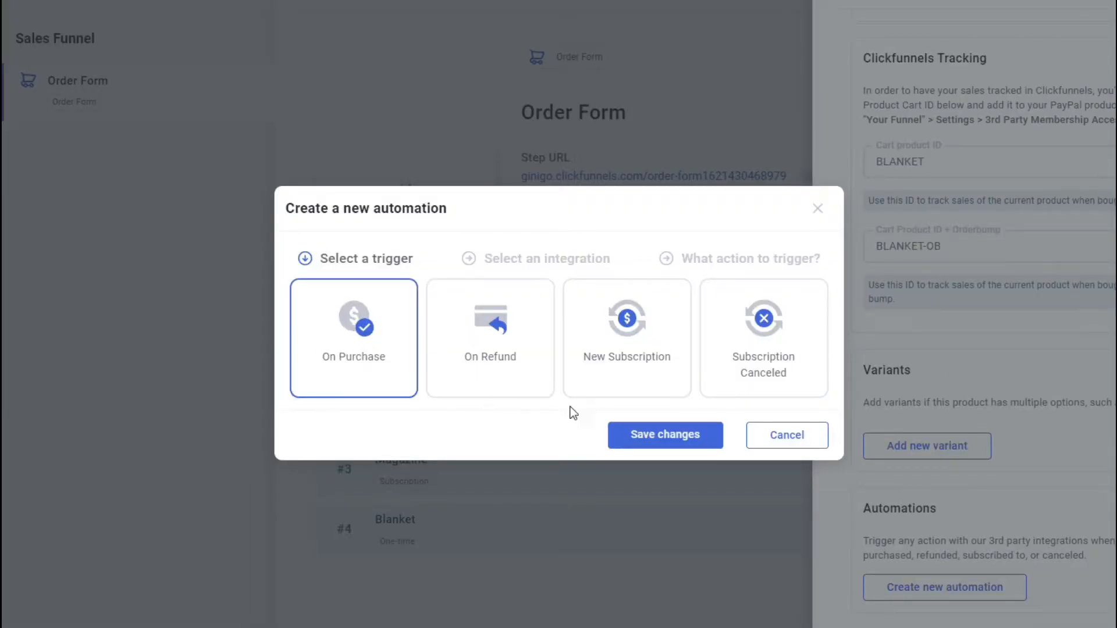
click(676, 434)
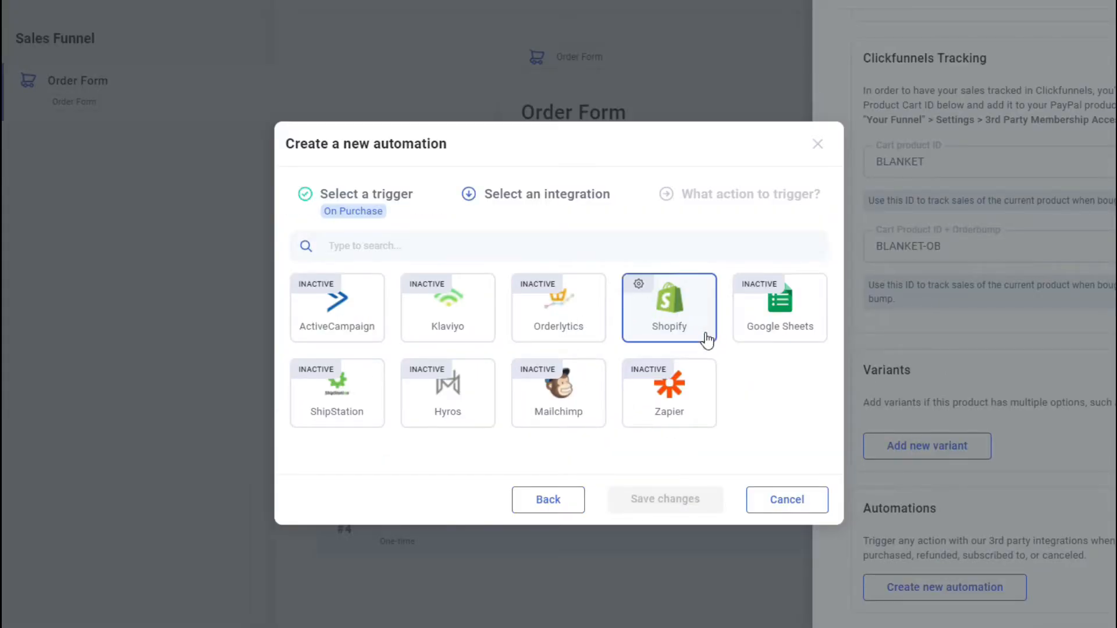
Use Shopify with the 'Create an order' action, ordering the Blanket product
click(671, 310)
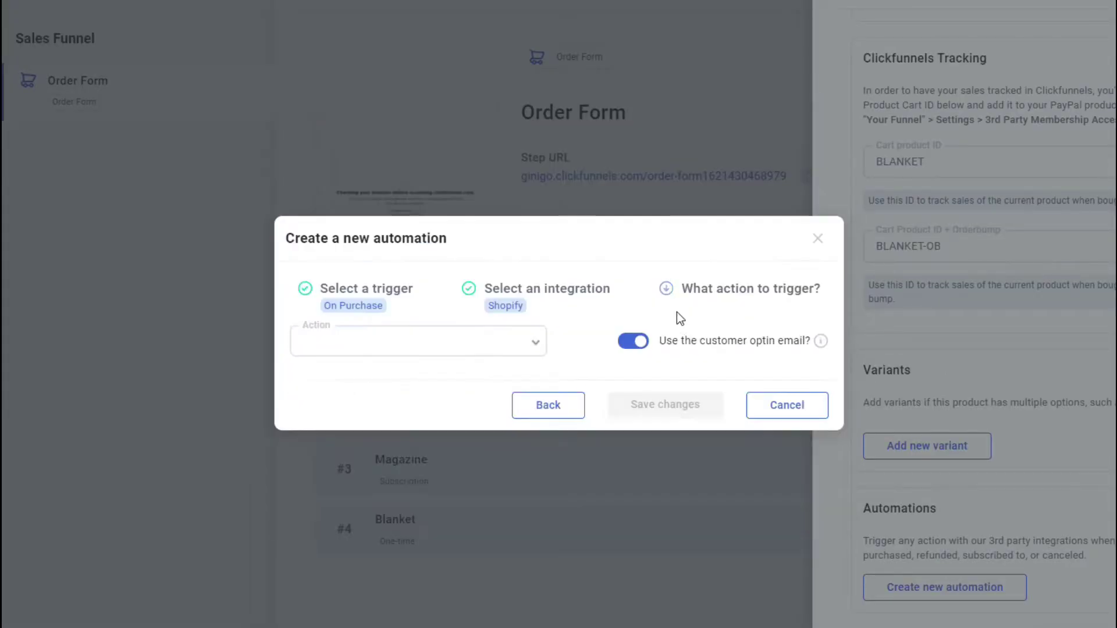
click(410, 342)
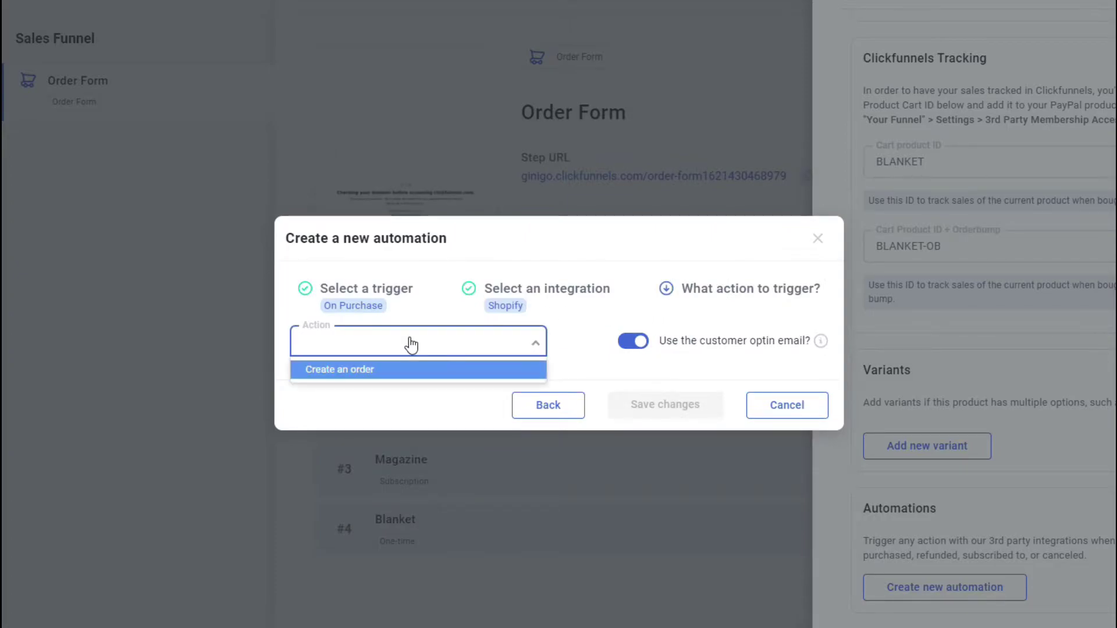
click(340, 373)
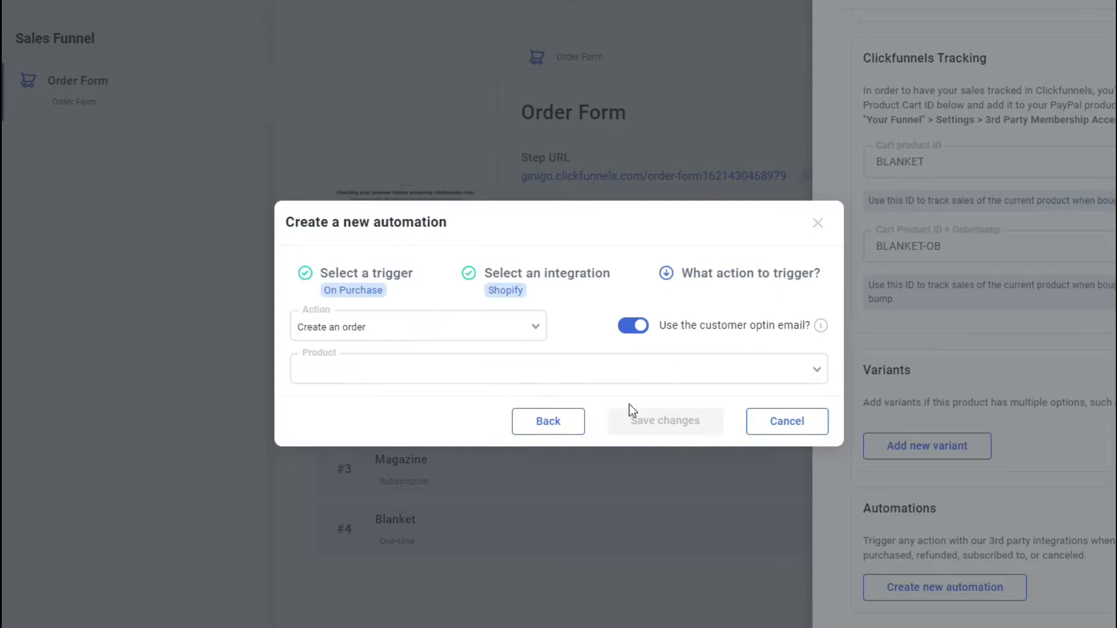
click(412, 371)
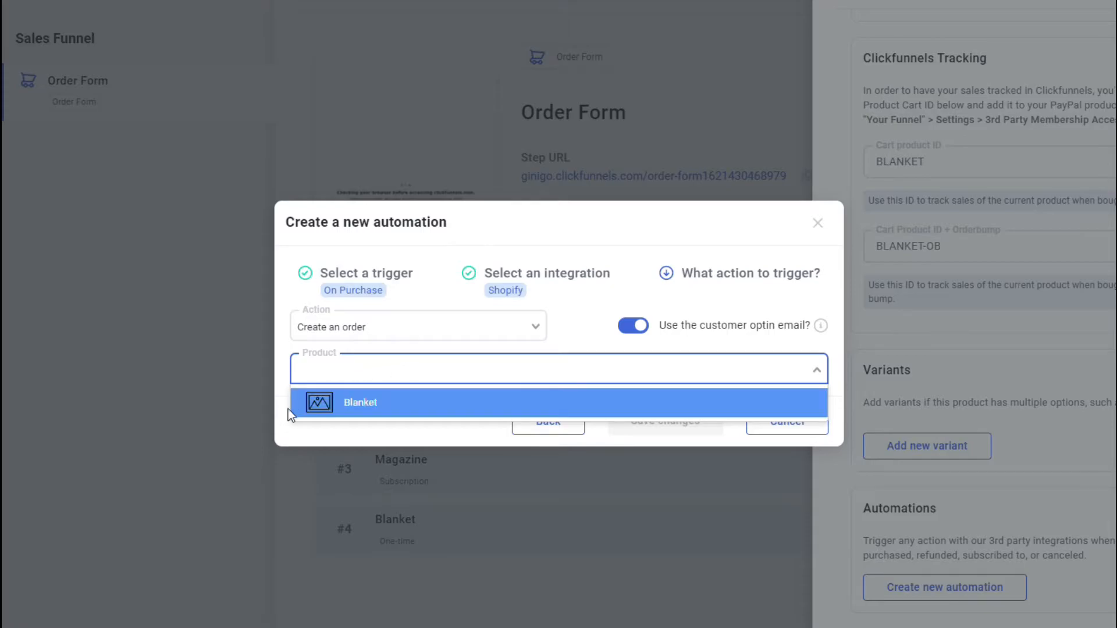
click(373, 407)
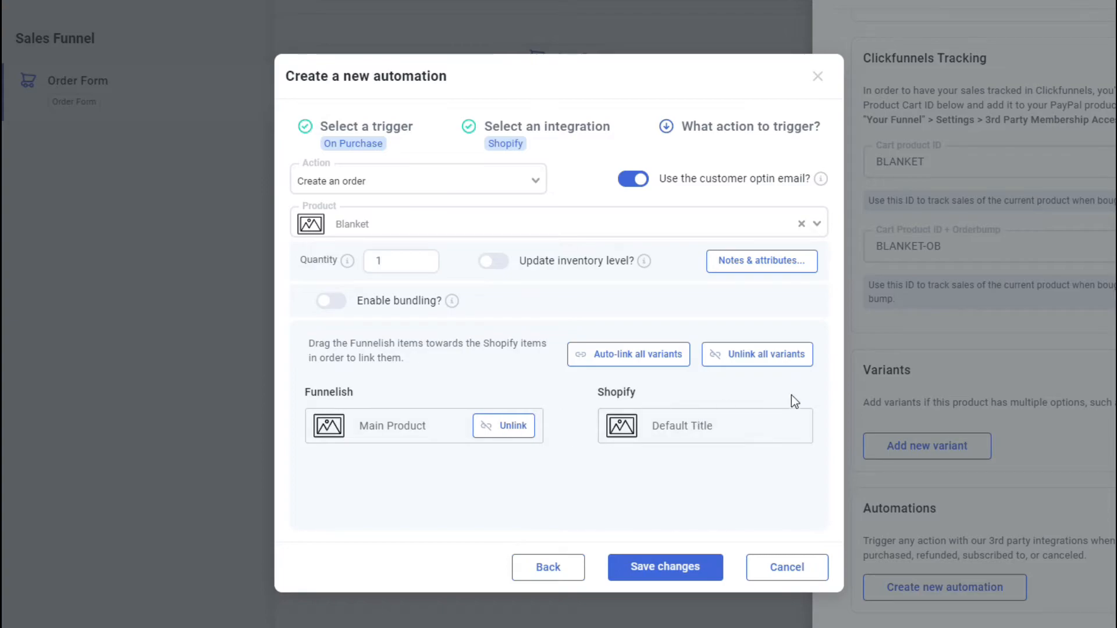
Unlink all variants, then link Main Product to Shopify's Default Title
click(763, 358)
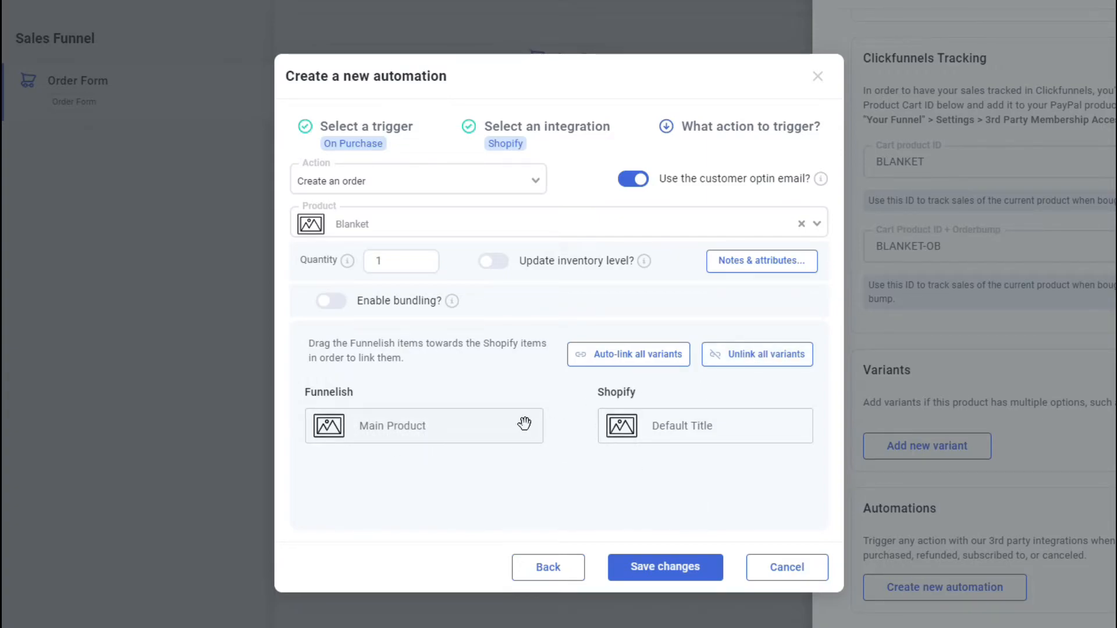
mouse_move(524, 425)
mouse_down()
mouse_move(489, 425)
mouse_move(645, 425)
mouse_up()
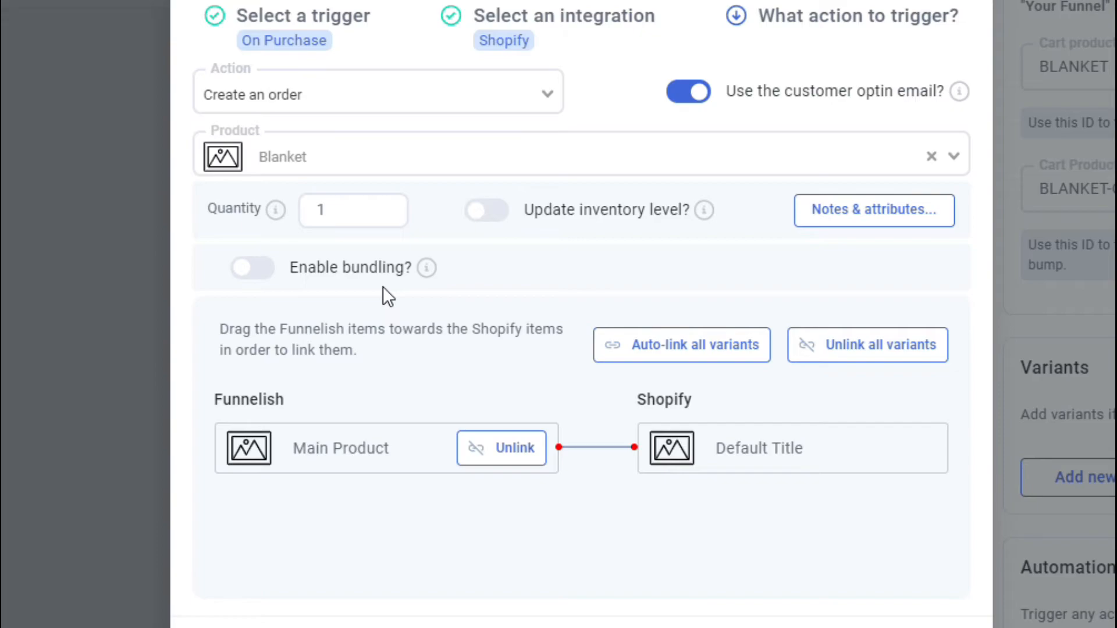
Turn on bundling and select the wait time so it can be changed to 5 minutes
click(253, 268)
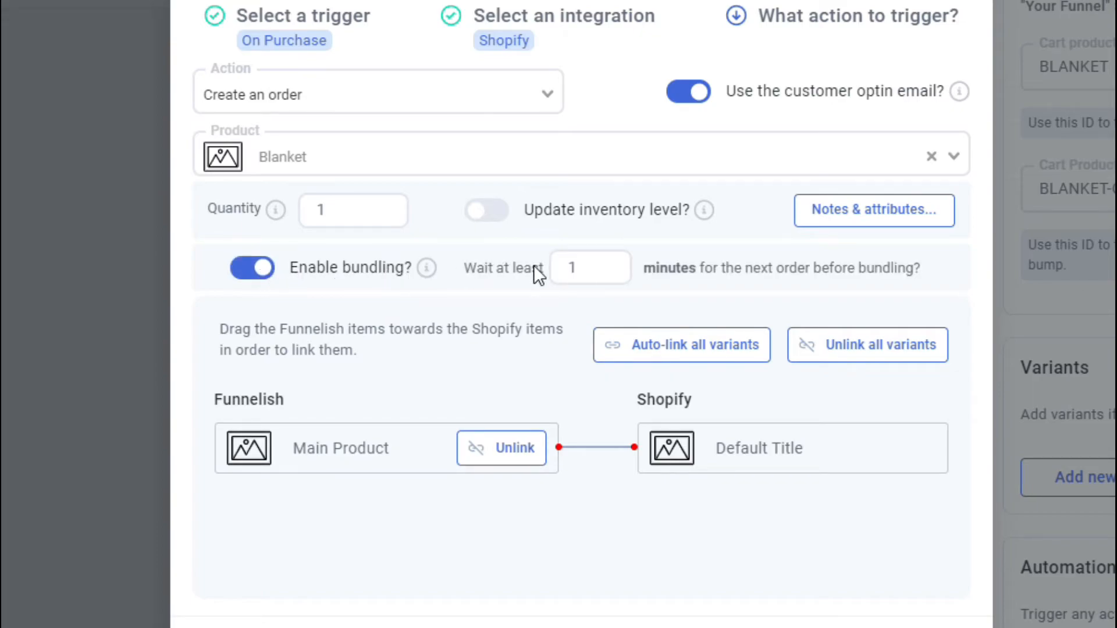
double_click(593, 267)
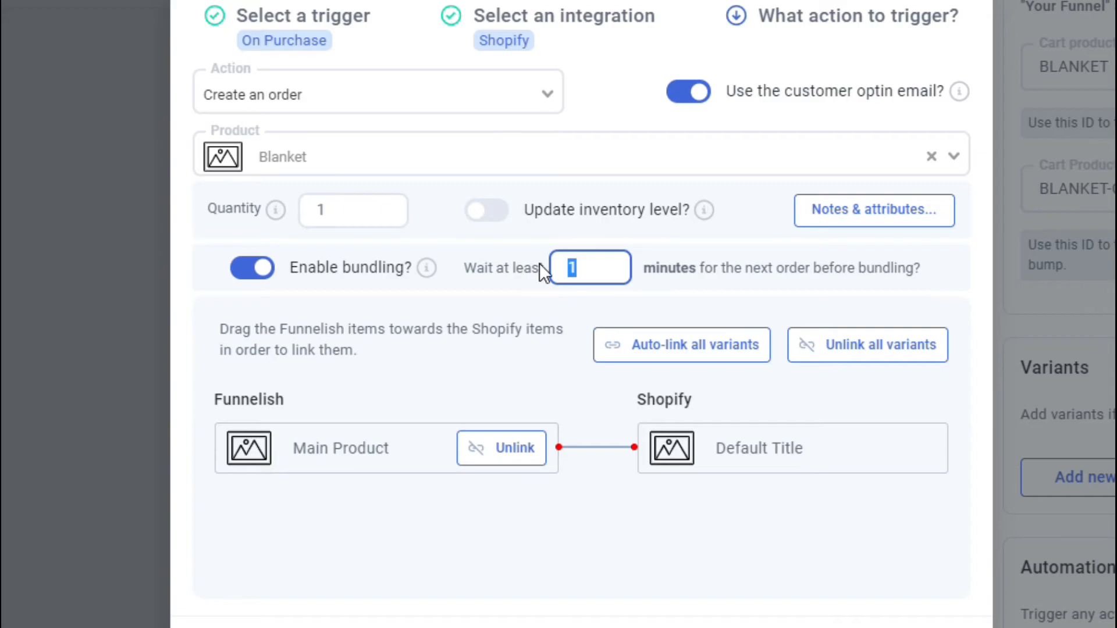
text(5)
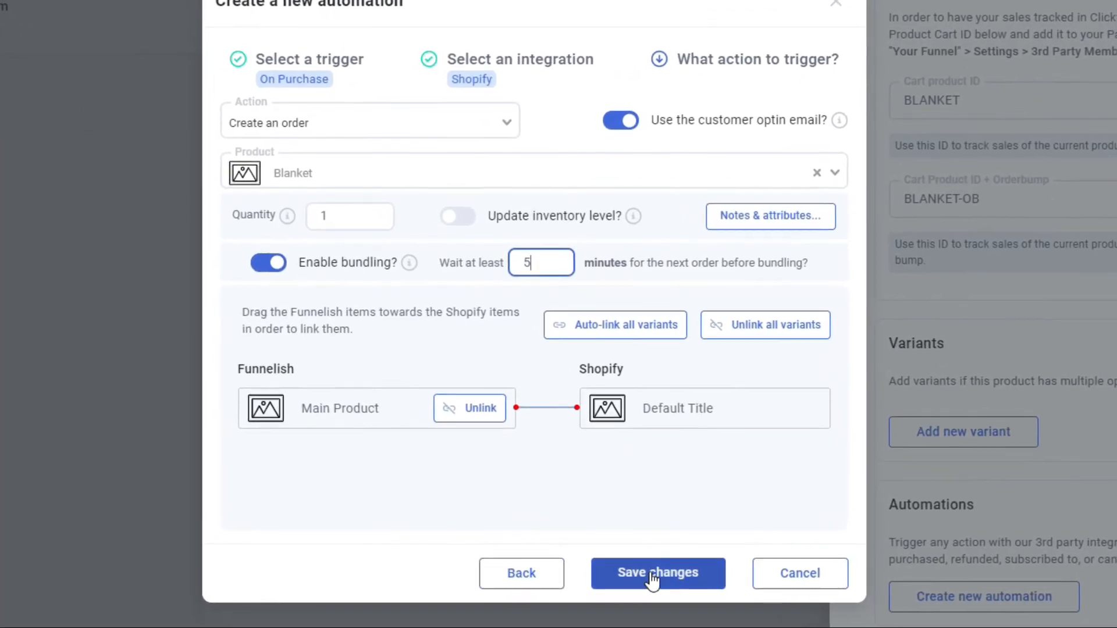
Save the new Blanket automation and let Funnelish finish saving it
click(651, 578)
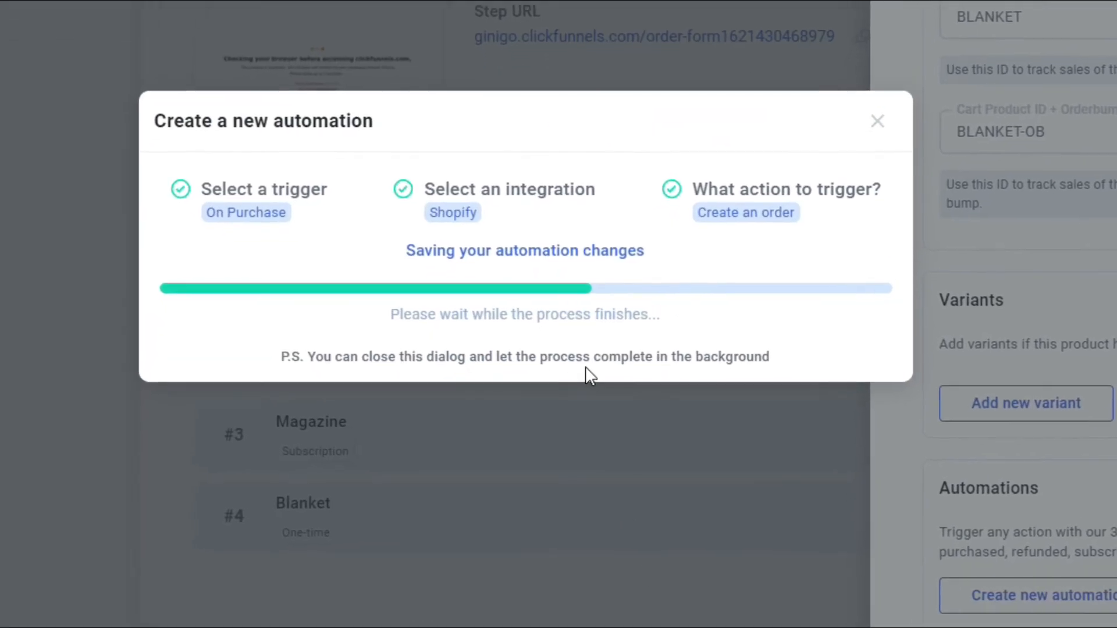